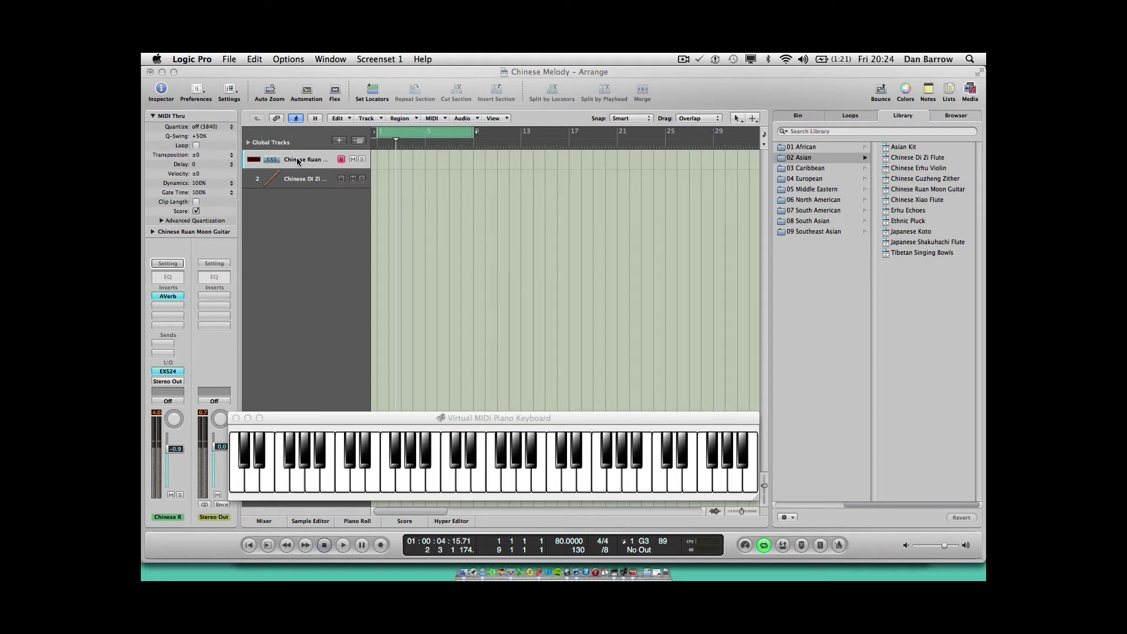
Select the Chinese Di Zi Flute track, then re-arm the Chinese Ruan Moon Guitar track for recording
{"action": "left_click", "coordinate": [300, 180]}
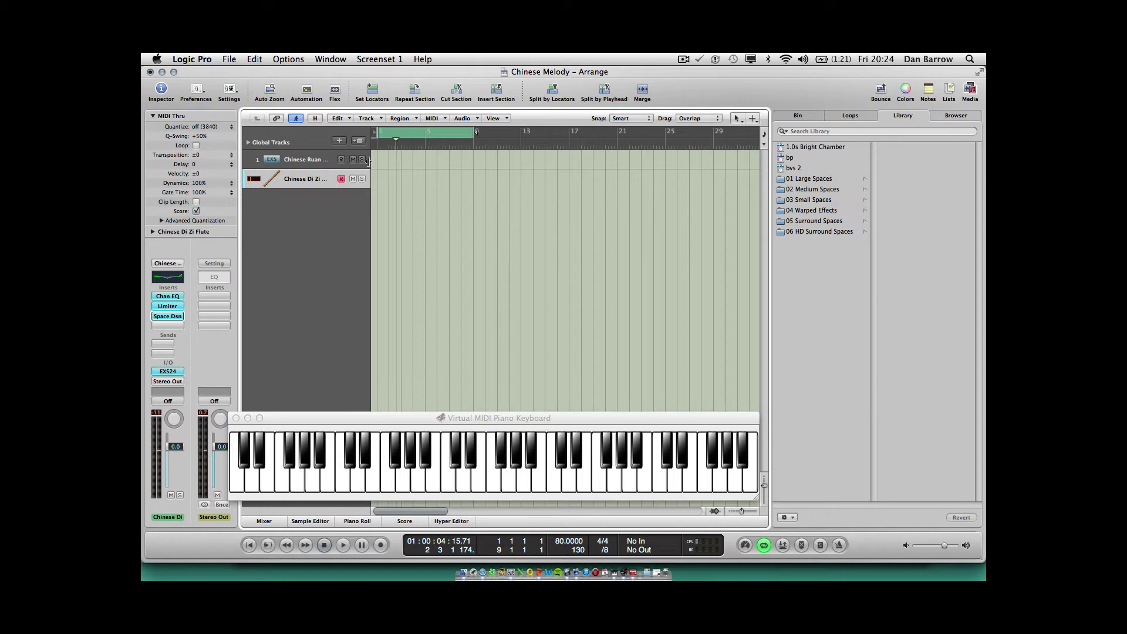
{"action": "left_click", "coordinate": [304, 160]}
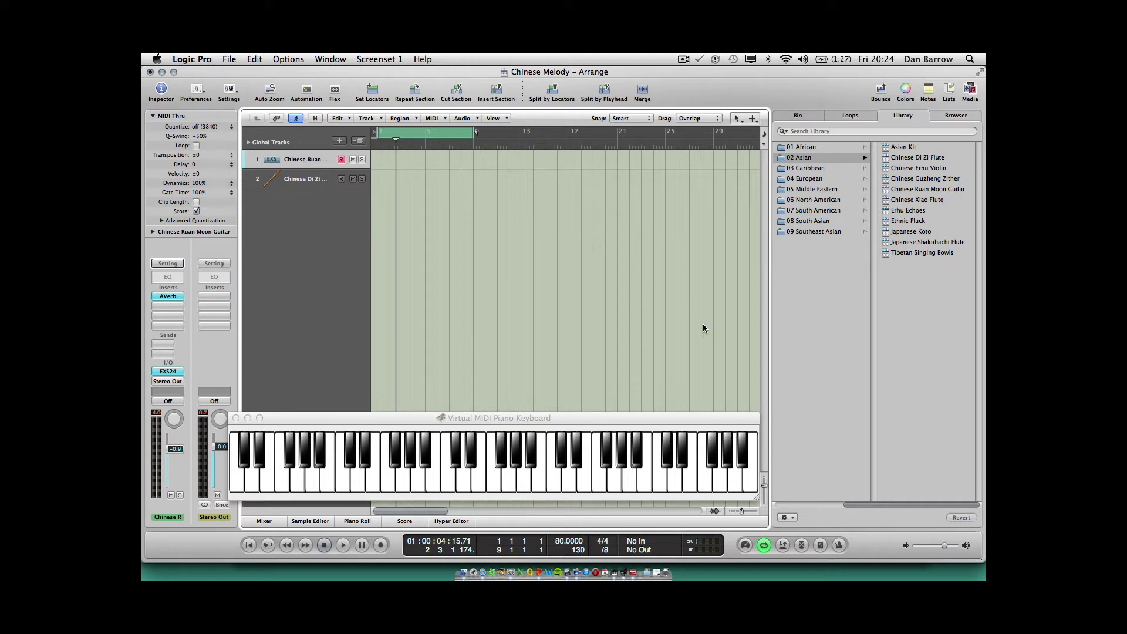
Turn on the metronome, play and stop to hear the click, then run a brief trial count-in recording
{"action": "left_click", "coordinate": [840, 546]}
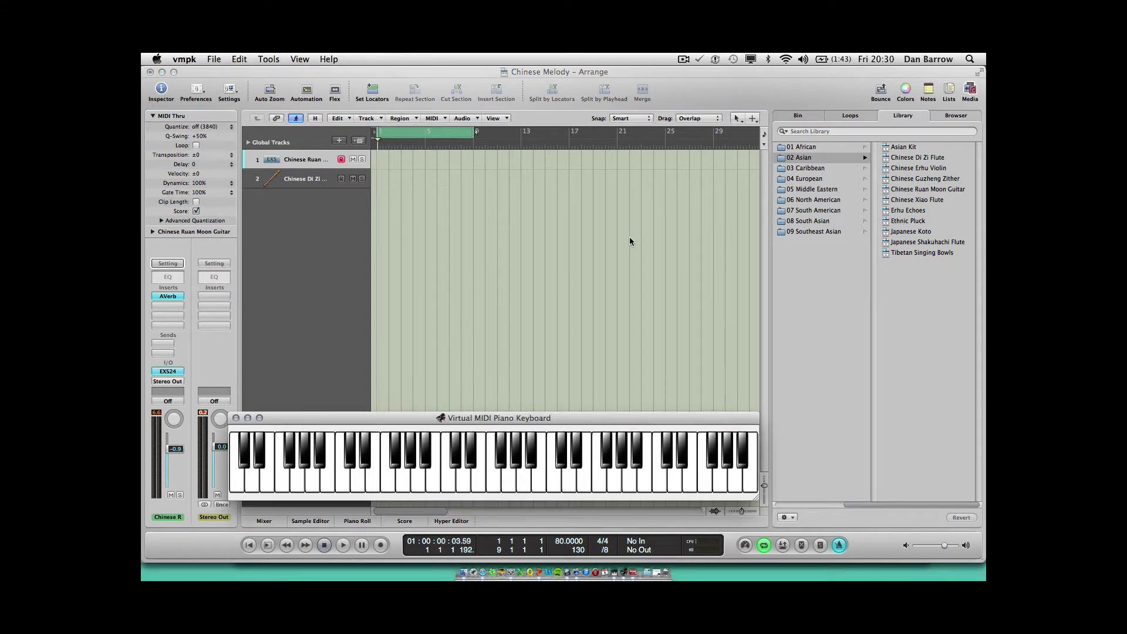
{"action": "left_click", "coordinate": [629, 237]}
{"action": "key", "text": "space"}
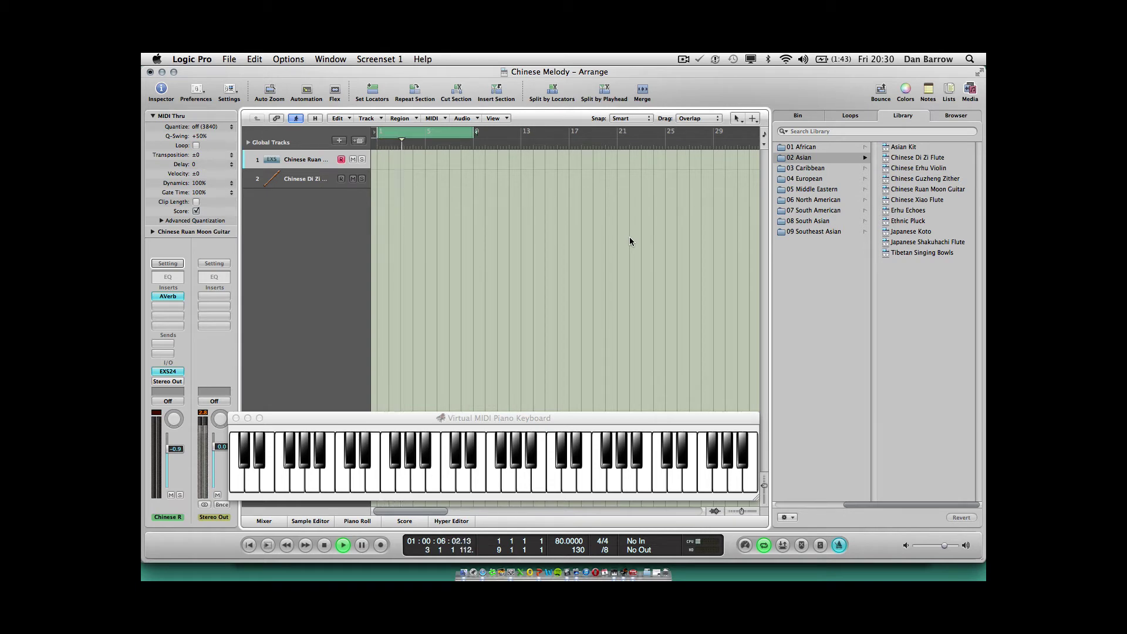
{"action": "key", "text": "space"}
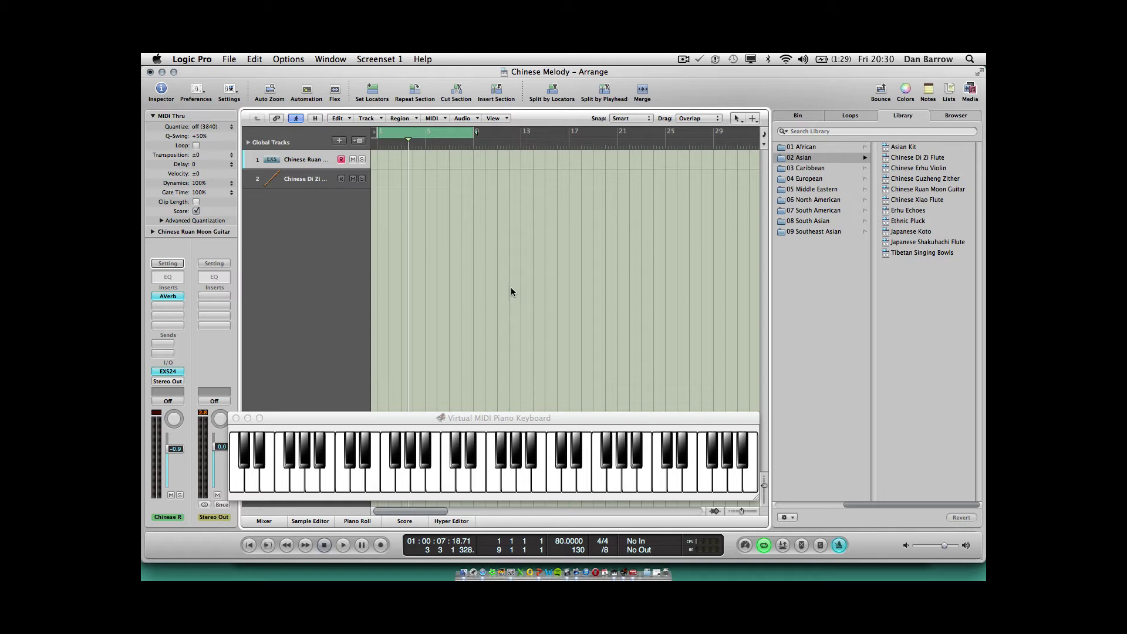
{"action": "key", "text": "r"}
{"action": "key", "text": "space"}
Start recording and play the opening phrases: G3, D3, C3, D3, G3, E3, G, A, C, G
{"action": "key", "text": "r"}
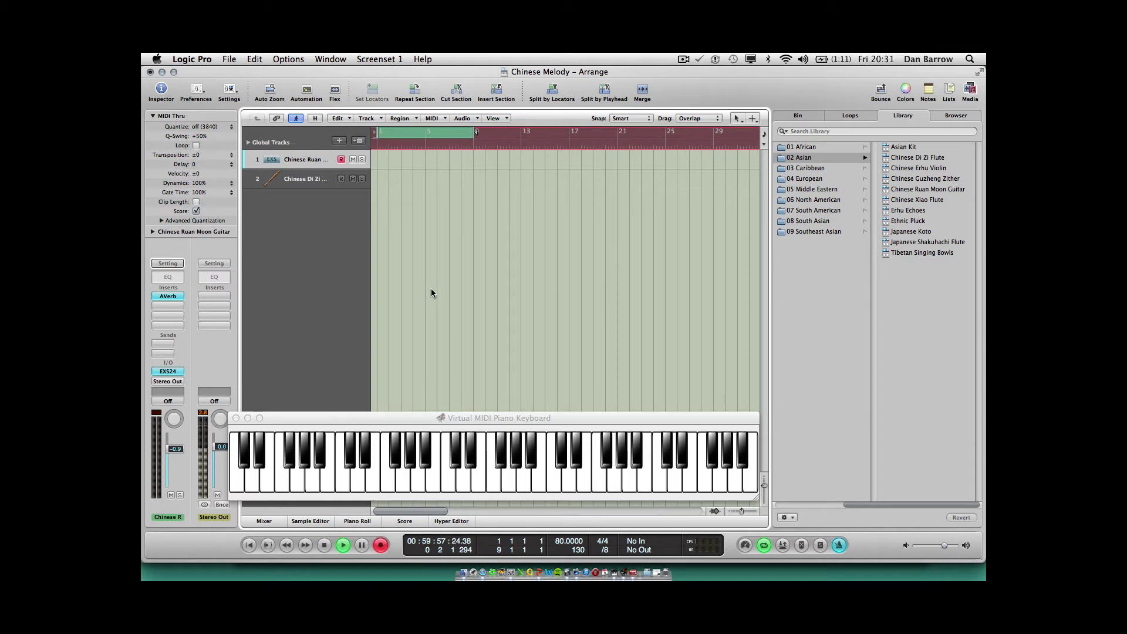
{"action": "key", "text": "g"}
{"action": "key", "text": "s"}
{"action": "key", "text": "a"}
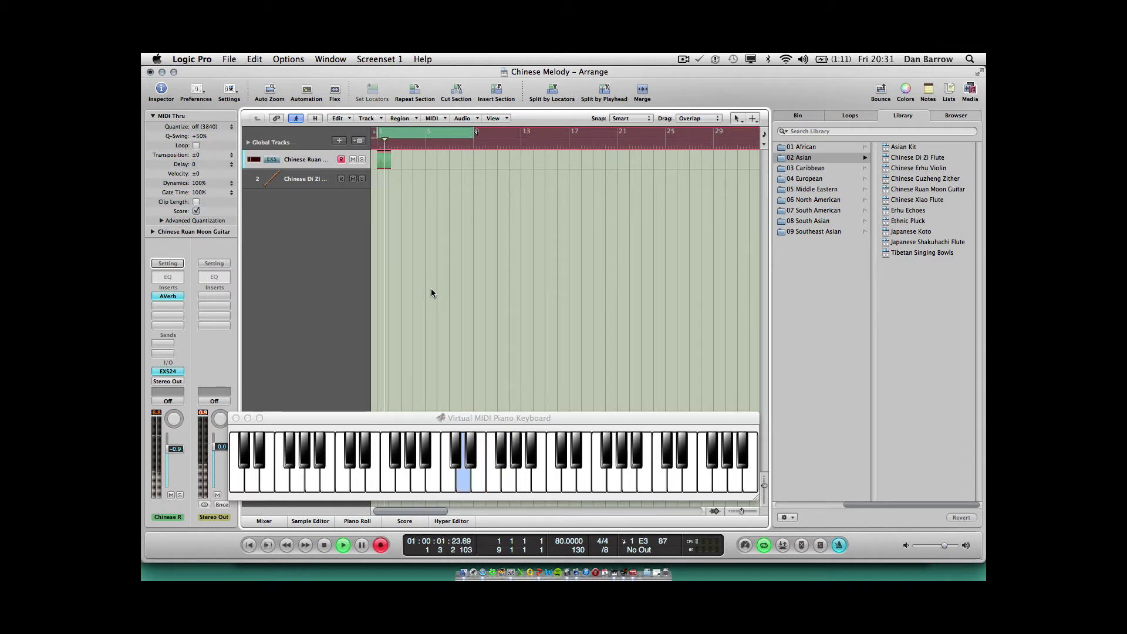
{"action": "key", "text": "s"}
{"action": "key", "text": "g"}
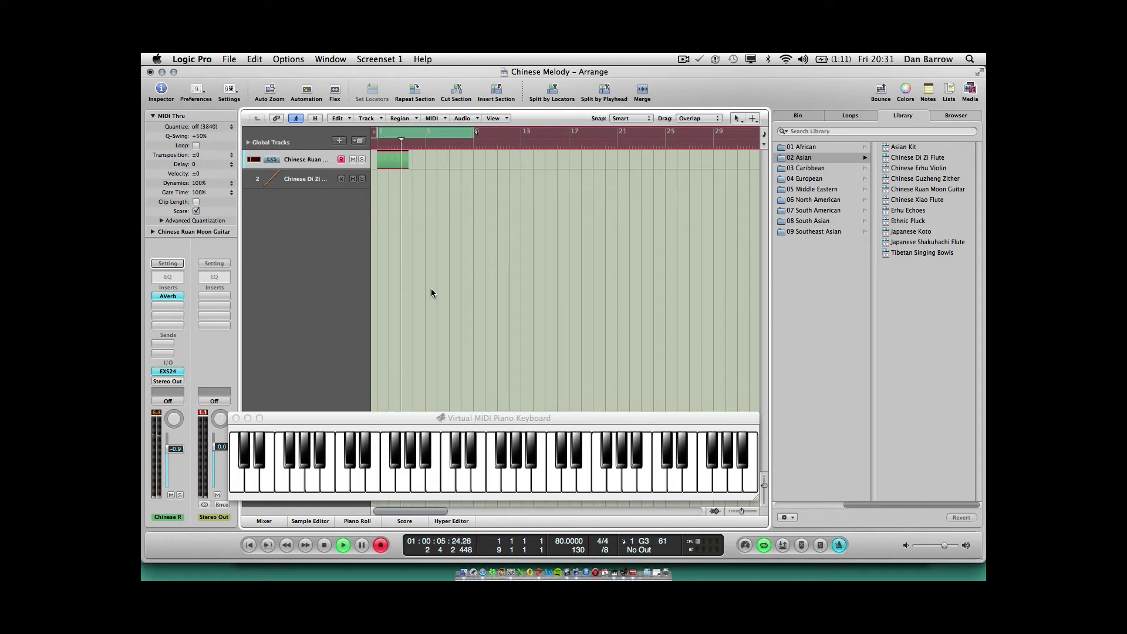
{"action": "key", "text": "d"}
{"action": "key", "text": "g"}
{"action": "key", "text": "h"}
{"action": "key", "text": "k"}
{"action": "key", "text": "g"}
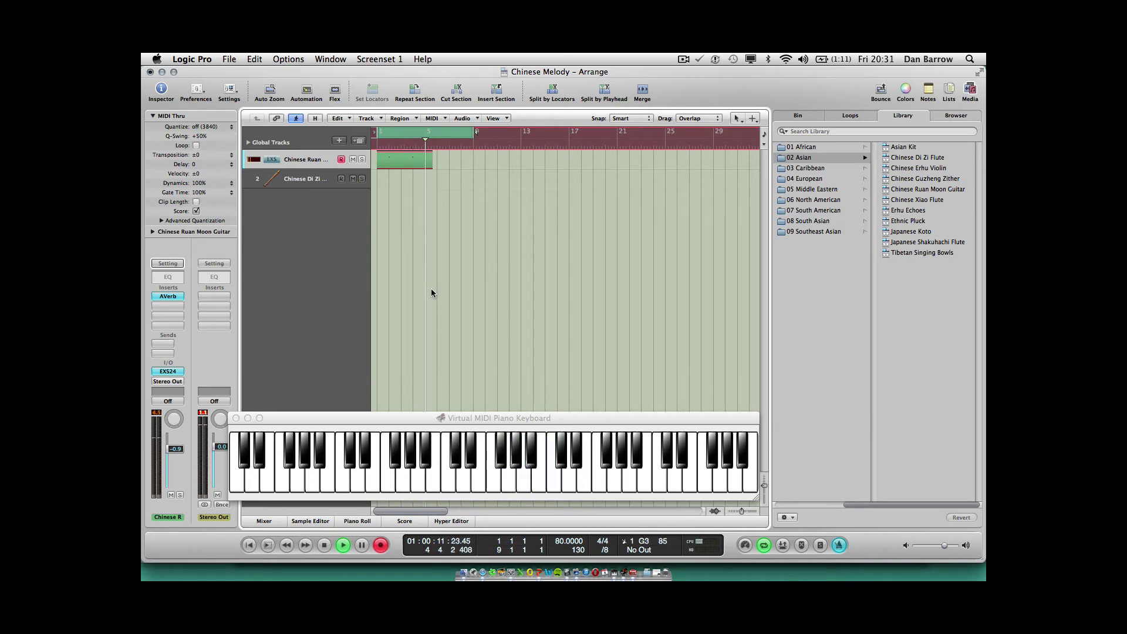
Play the closing phrases G3, C4, B3, A3, E, D3, G3, E3, D3, then stop recording
{"action": "key", "text": "g"}
{"action": "key", "text": "g"}
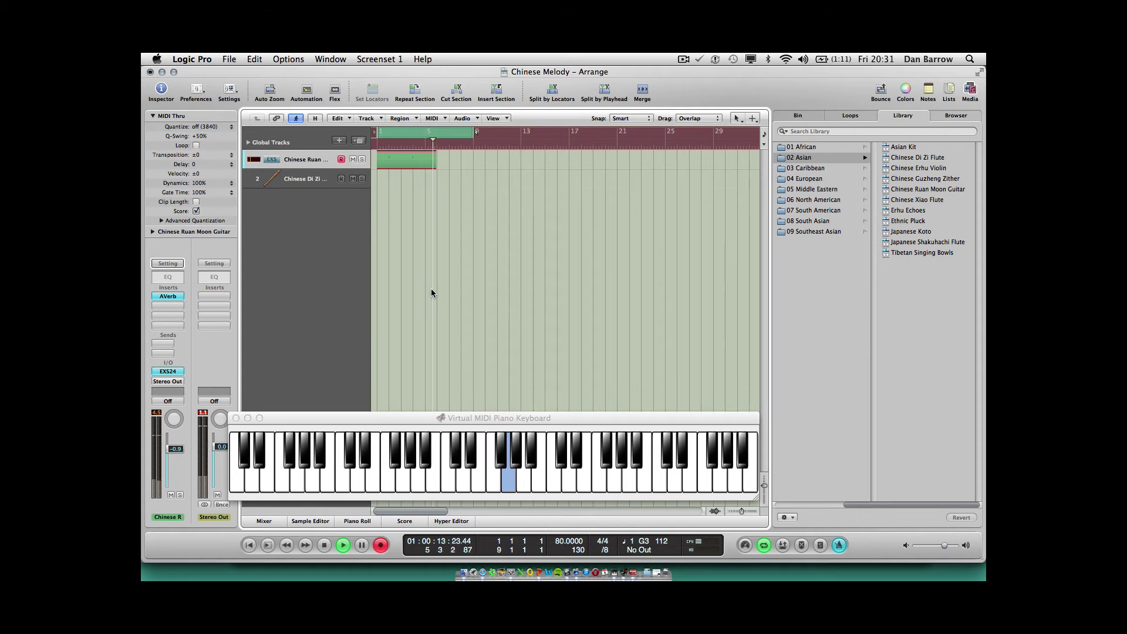
{"action": "key", "text": "k"}
{"action": "key", "text": "j"}
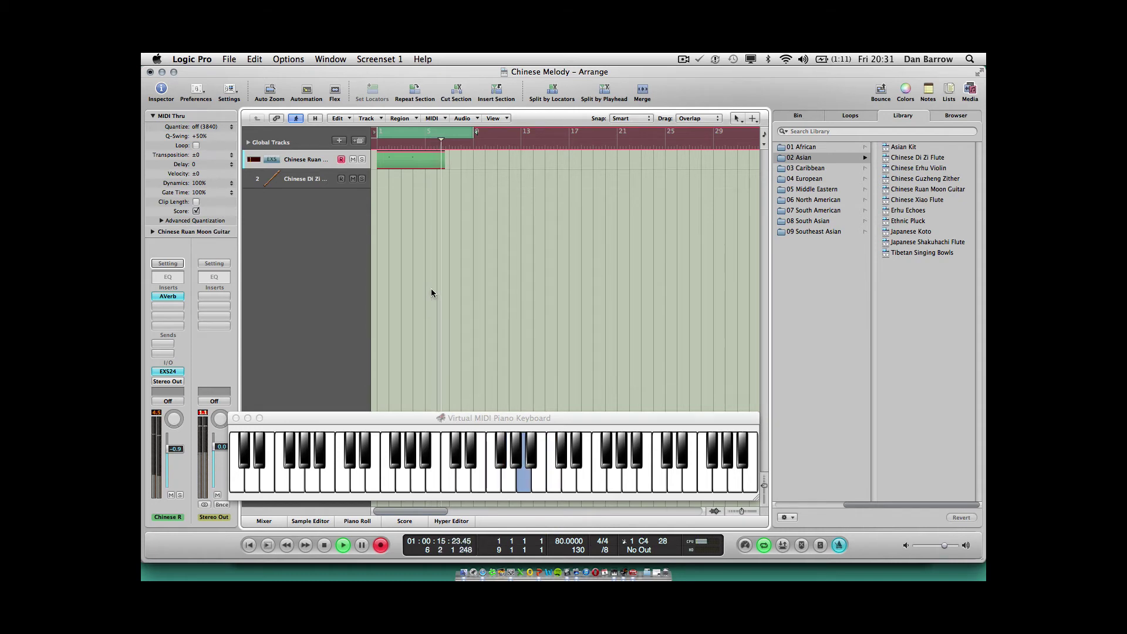
{"action": "key", "text": "h"}
{"action": "key", "text": "d"}
{"action": "key", "text": "s"}
{"action": "key", "text": "g"}
{"action": "key", "text": "d"}
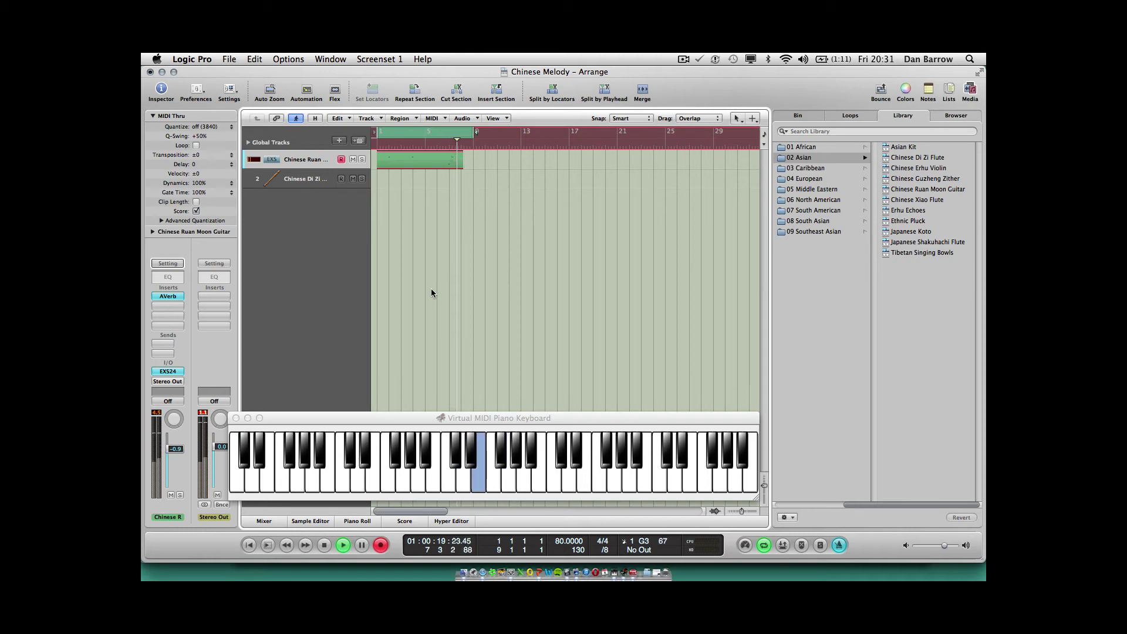
{"action": "key", "text": "s"}
{"action": "key", "text": "s"}
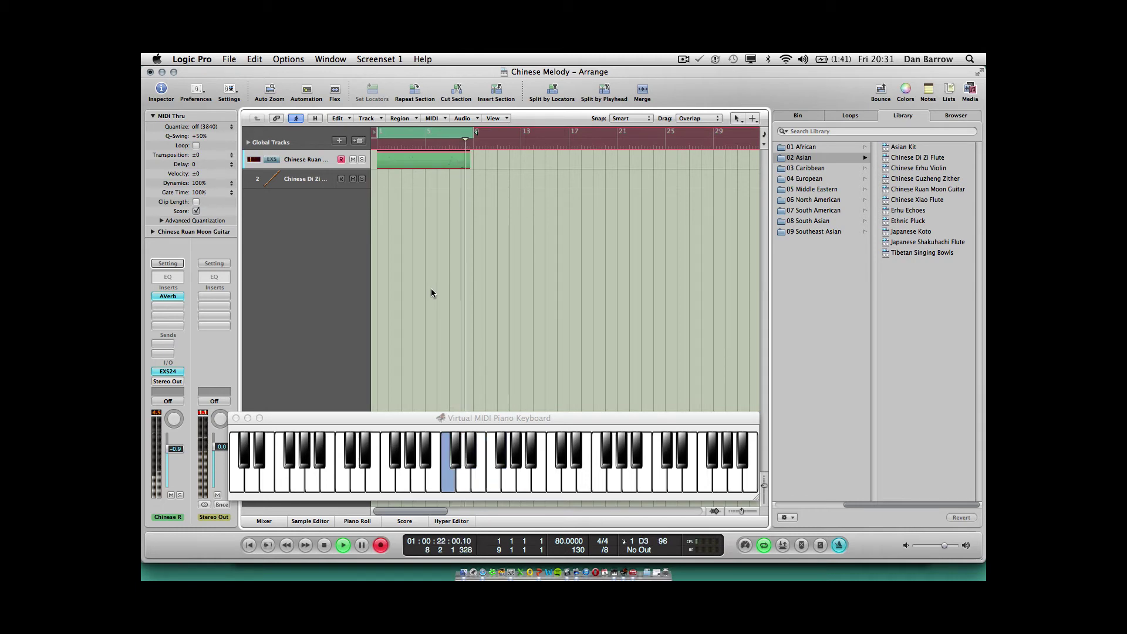
{"action": "key", "text": "space"}
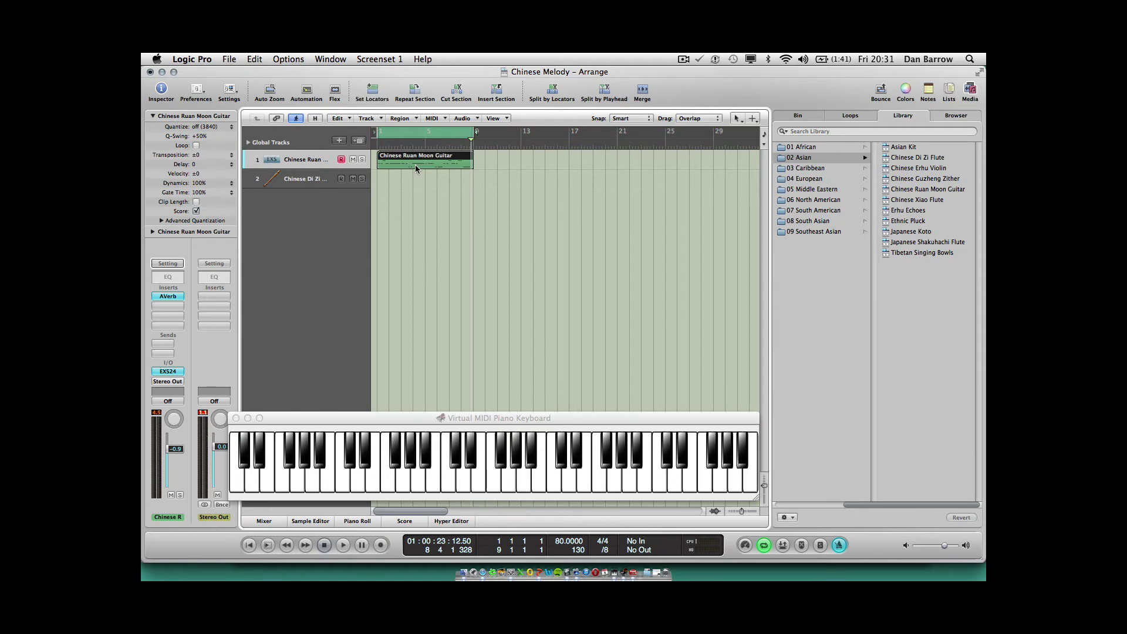
Minimize the VMPK keyboard window and open the recorded Ruan region in the Piano Roll
{"action": "left_click", "coordinate": [235, 418]}
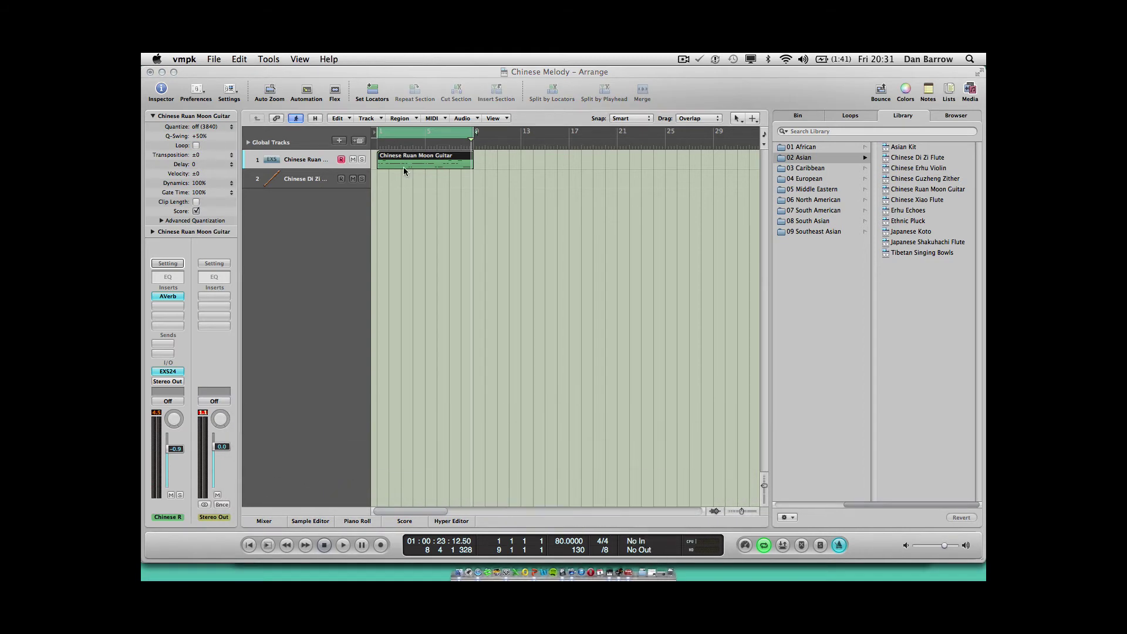
{"action": "double_click", "coordinate": [417, 161]}
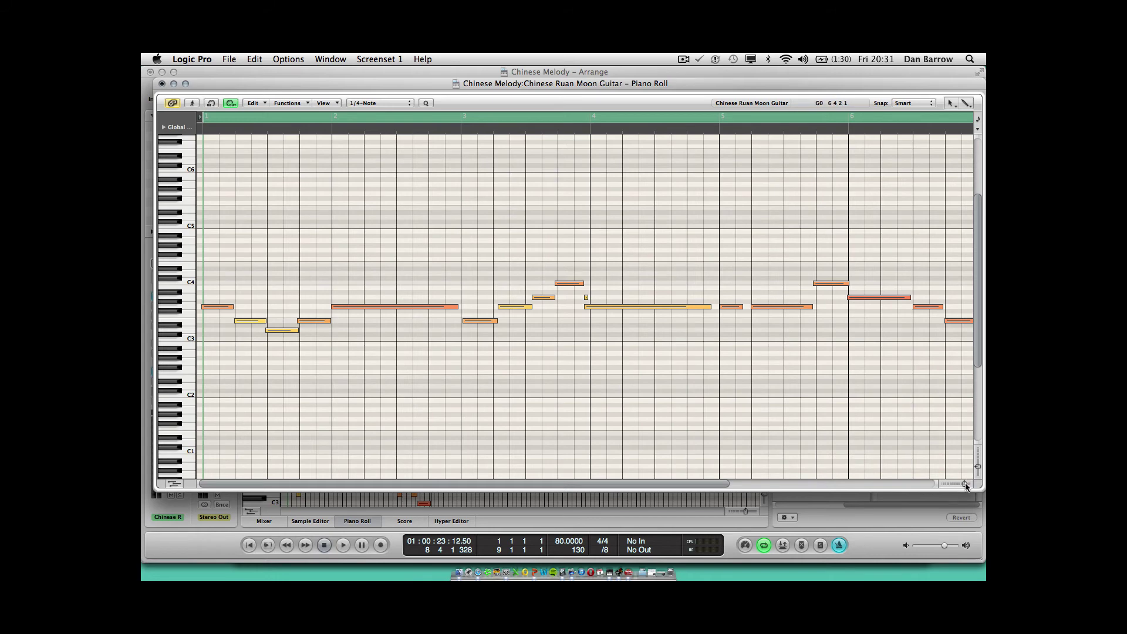
Snap the first note's start onto the bar line, then select the notes near beats 1.4 and 3.2
{"action": "left_click_drag", "start_coordinate": [965, 485], "coordinate": [968, 484]}
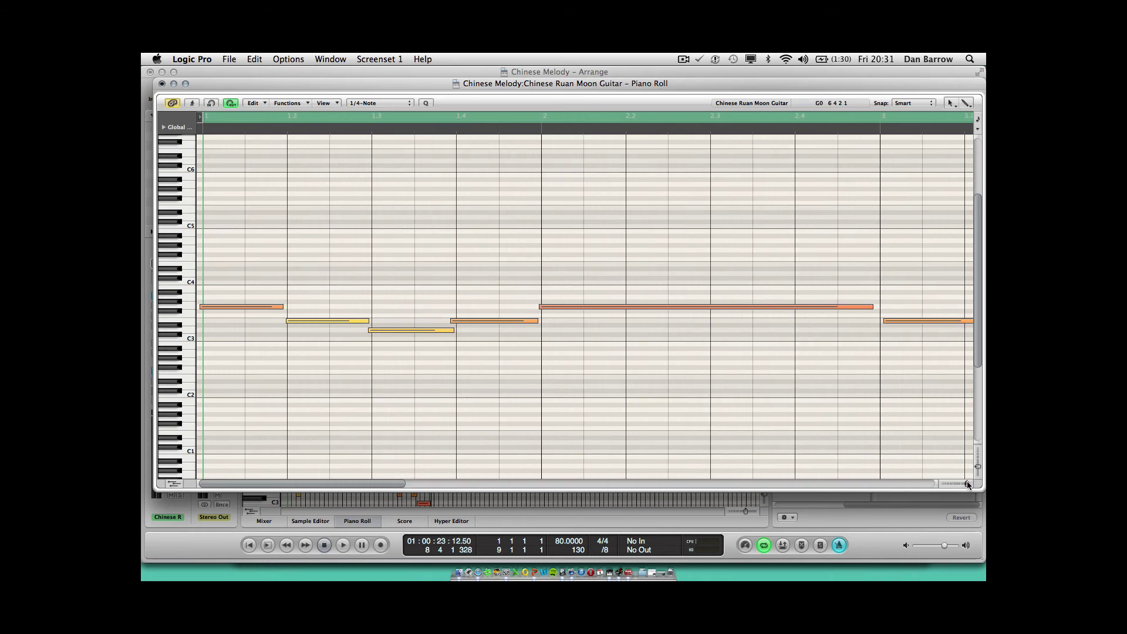
{"action": "left_click", "coordinate": [217, 306]}
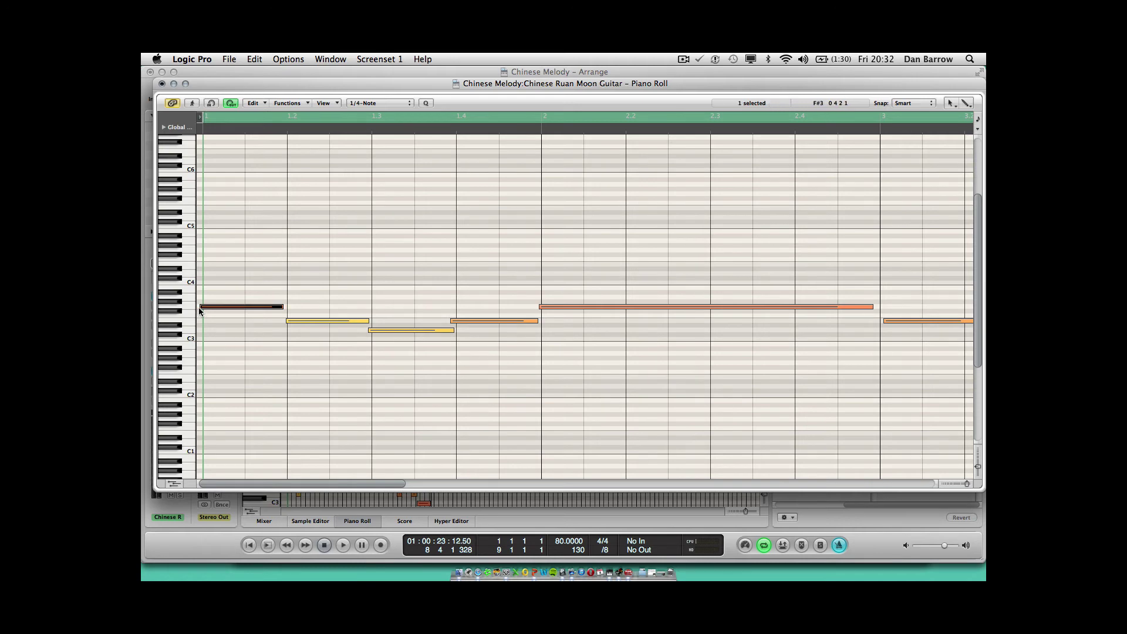
{"action": "left_click_drag", "start_coordinate": [201, 306], "coordinate": [203, 306]}
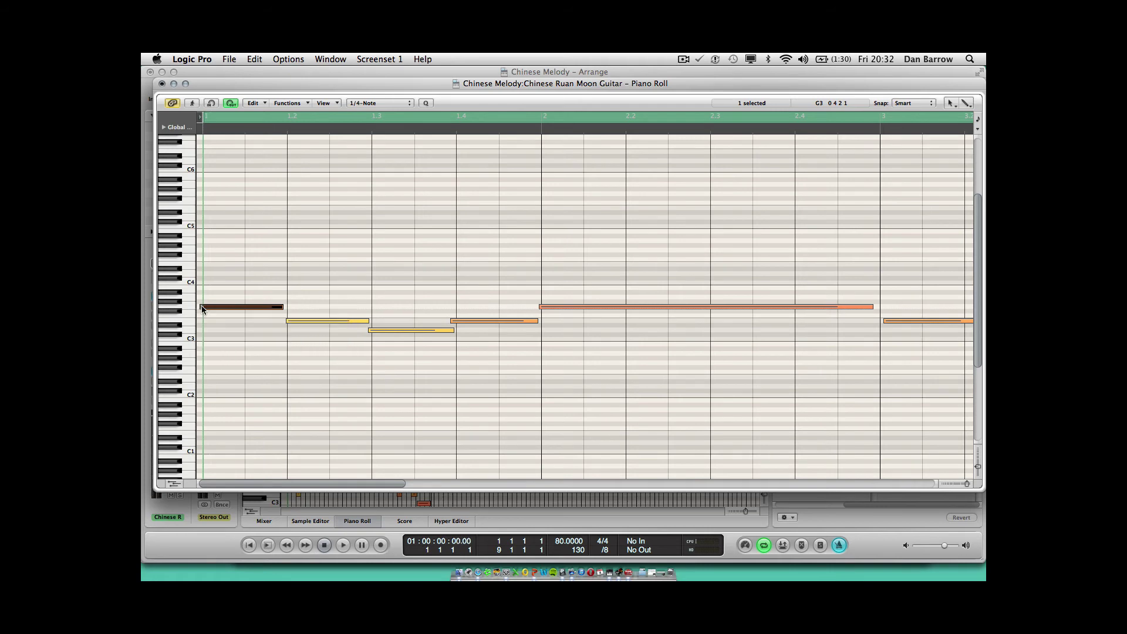
{"action": "left_click", "coordinate": [287, 321]}
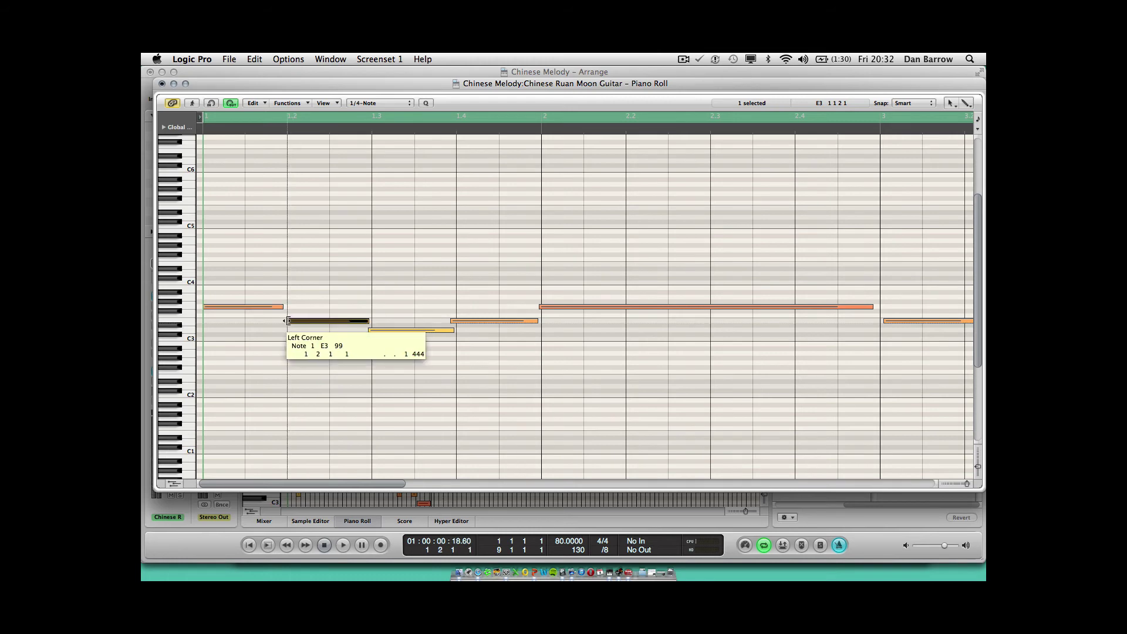
{"action": "left_click", "coordinate": [453, 320]}
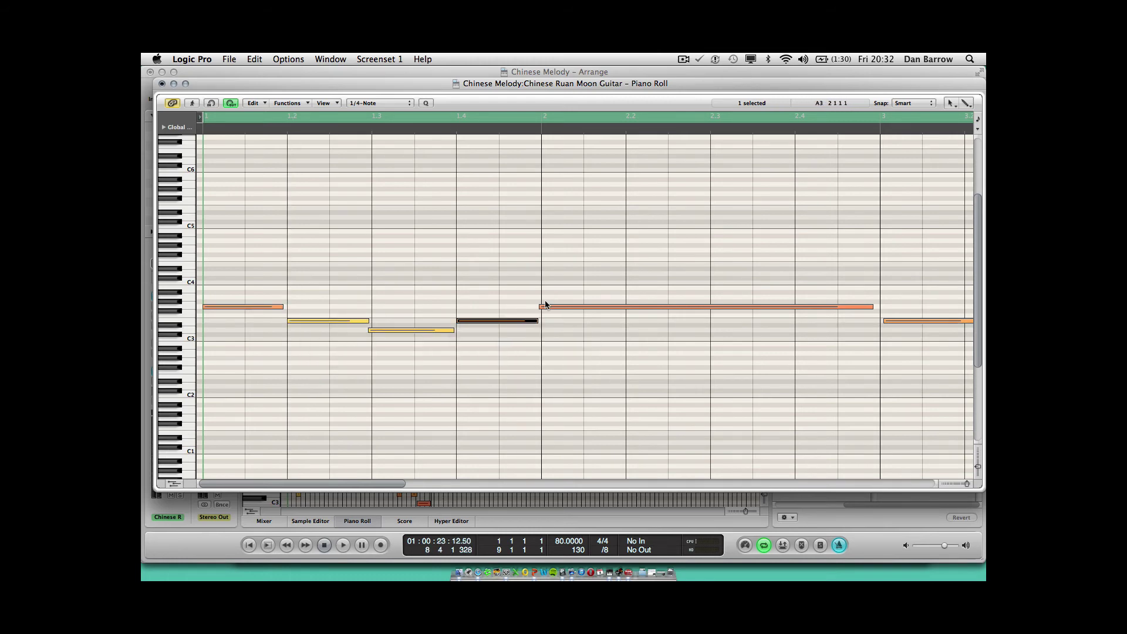
{"action": "scroll", "coordinate": [547, 310], "scroll_direction": "right", "scroll_amount": 5}
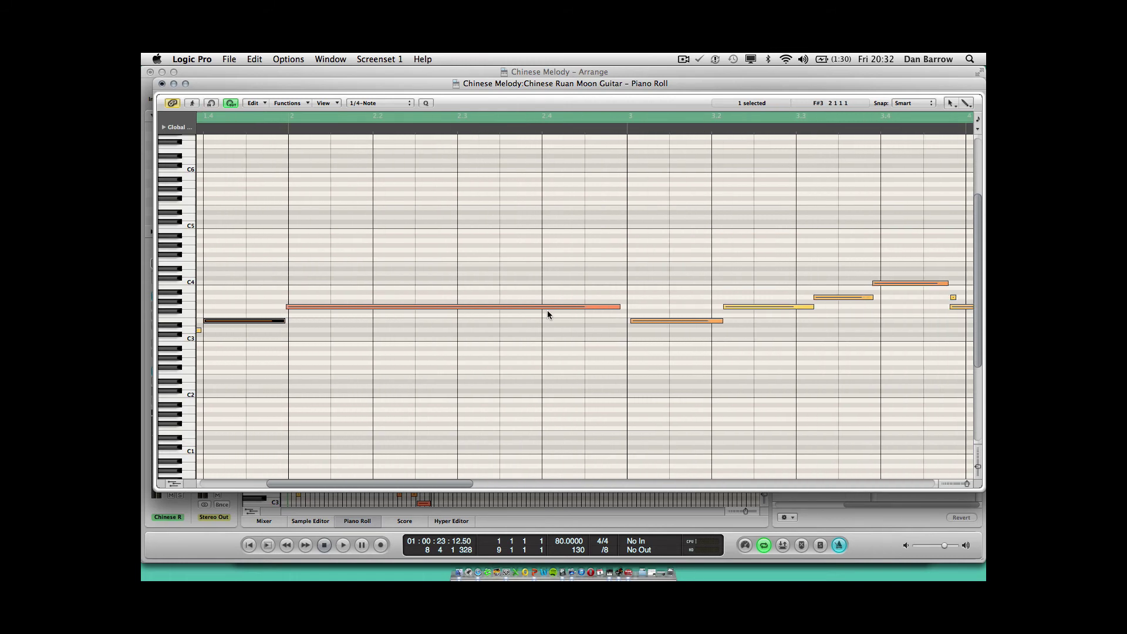
{"action": "scroll", "coordinate": [547, 310], "scroll_direction": "right", "scroll_amount": 4}
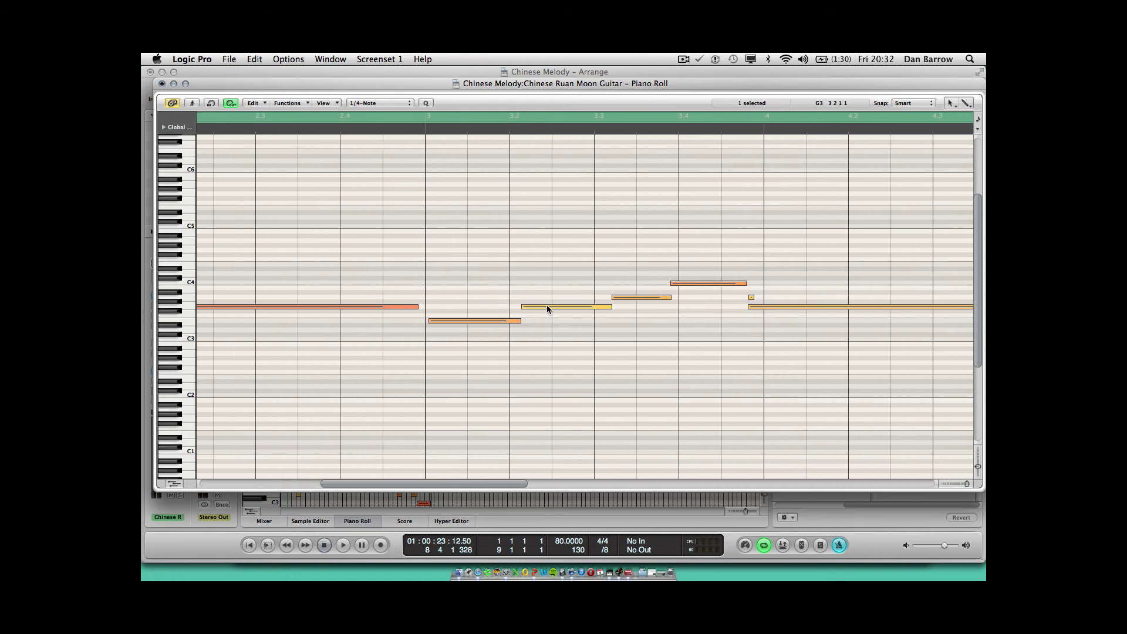
{"action": "left_click", "coordinate": [546, 307]}
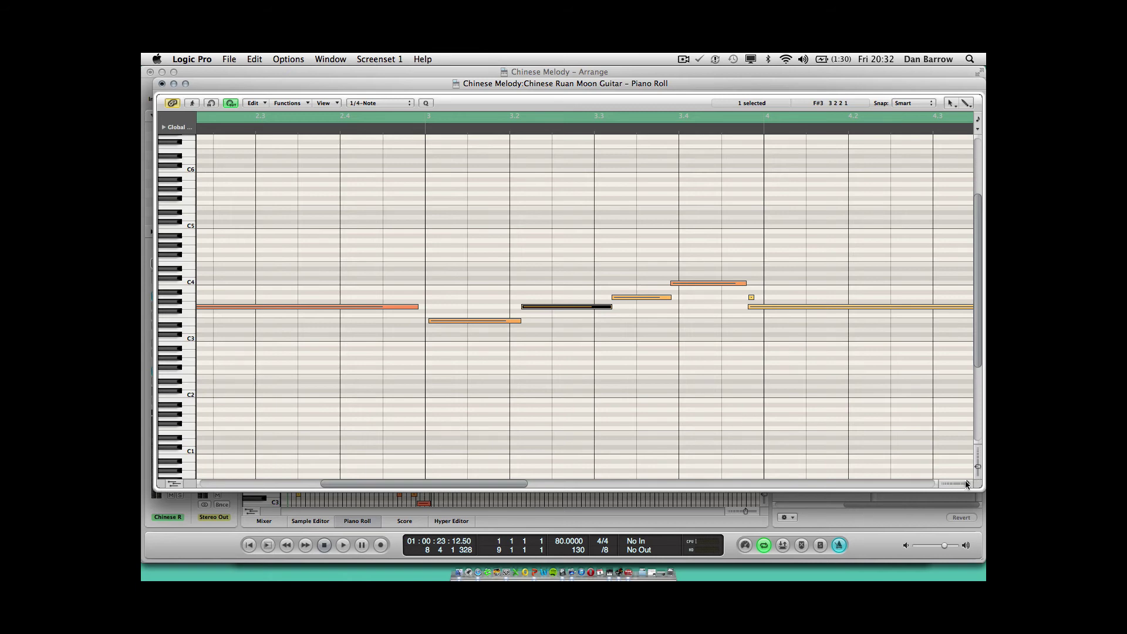
Zoom into bar 3 and align its notes to the 3.2, 3.3 and 3.4 grid lines
{"action": "left_click_drag", "start_coordinate": [969, 486], "coordinate": [968, 486]}
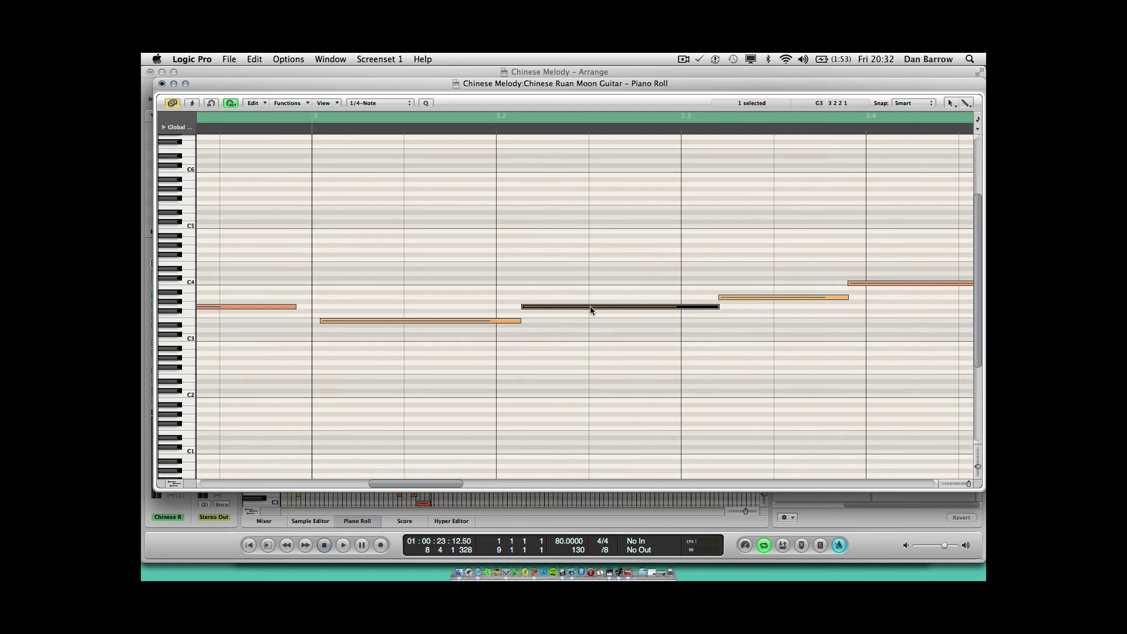
{"action": "left_click_drag", "start_coordinate": [591, 310], "coordinate": [568, 310]}
{"action": "left_click_drag", "start_coordinate": [690, 306], "coordinate": [681, 306]}
{"action": "left_click_drag", "start_coordinate": [750, 298], "coordinate": [699, 298]}
{"action": "left_click", "coordinate": [854, 283]}
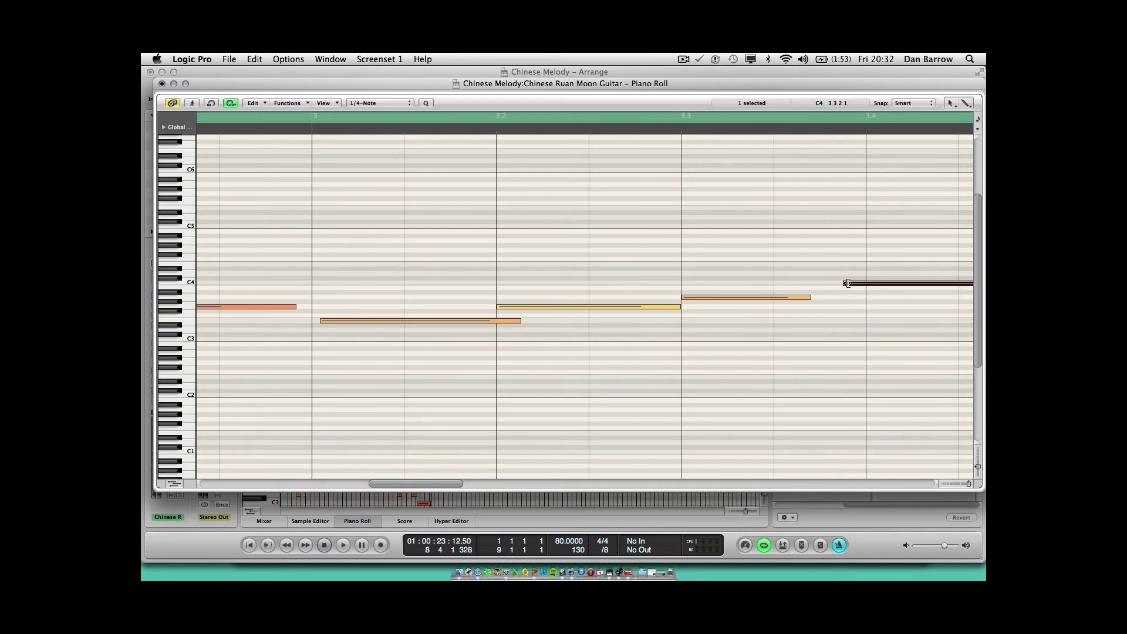
{"action": "left_click_drag", "start_coordinate": [844, 283], "coordinate": [866, 283]}
Zoom out to bars 1–8 and delete the tiny stray note before bar 4
{"action": "left_click_drag", "start_coordinate": [968, 483], "coordinate": [969, 483]}
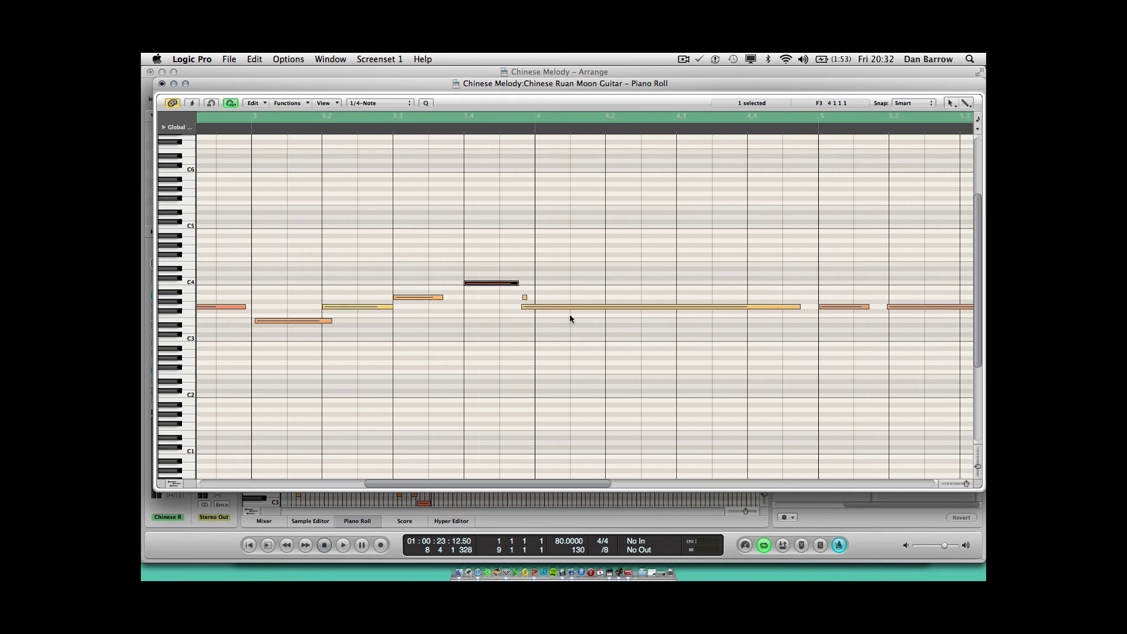
{"action": "left_click", "coordinate": [524, 295]}
{"action": "key", "text": "Delete"}
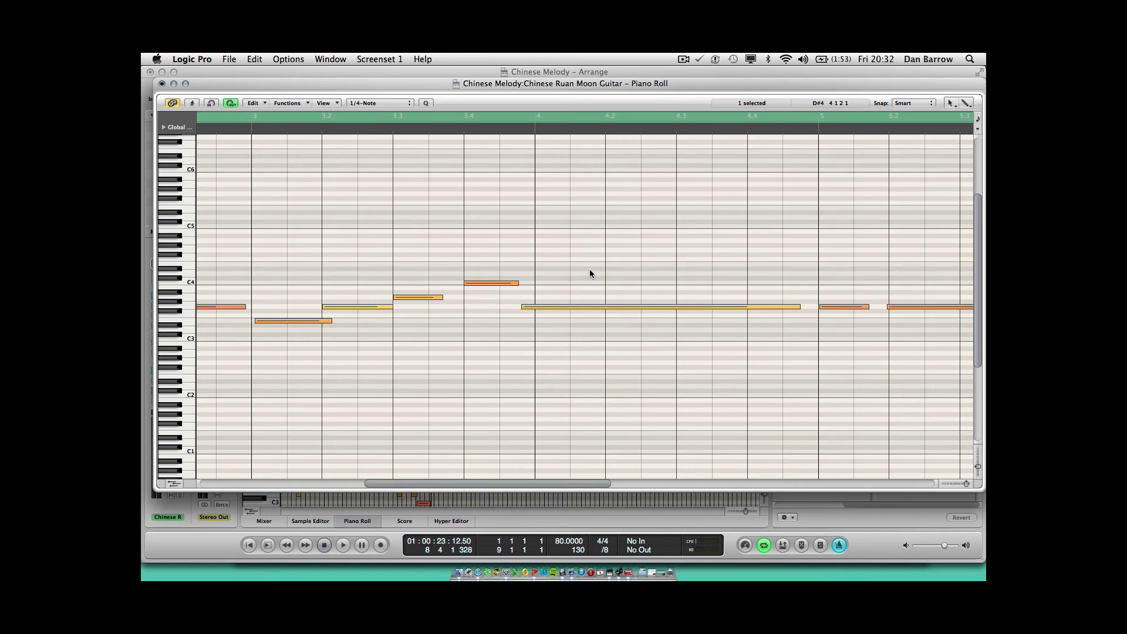